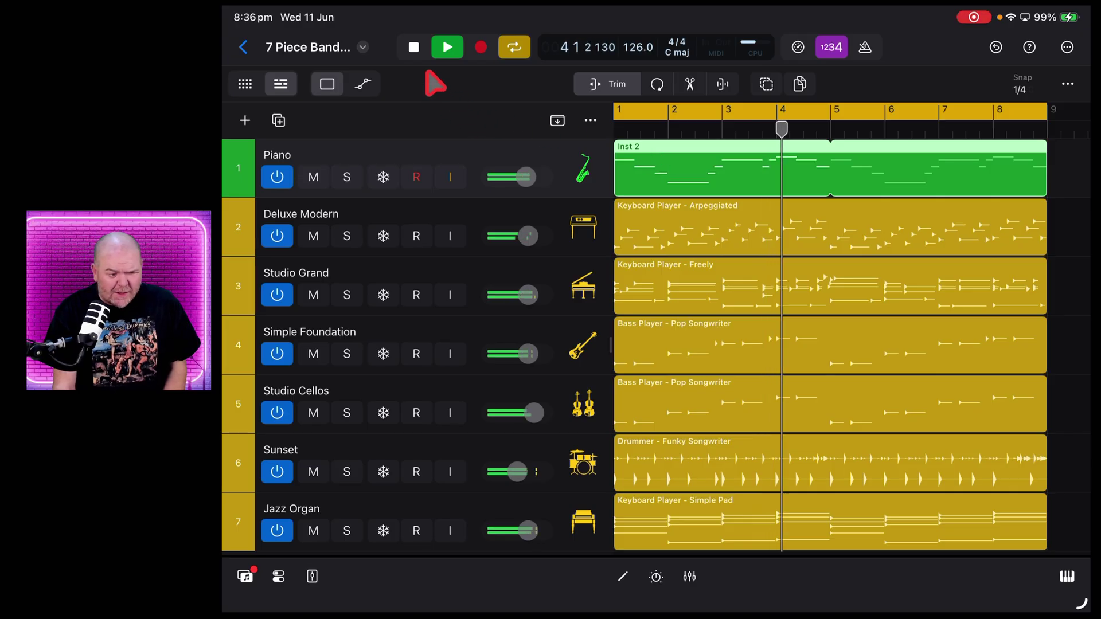
Step: Stop playback, then select the Deluxe Modern and Studio Grand tracks
click(413, 48)
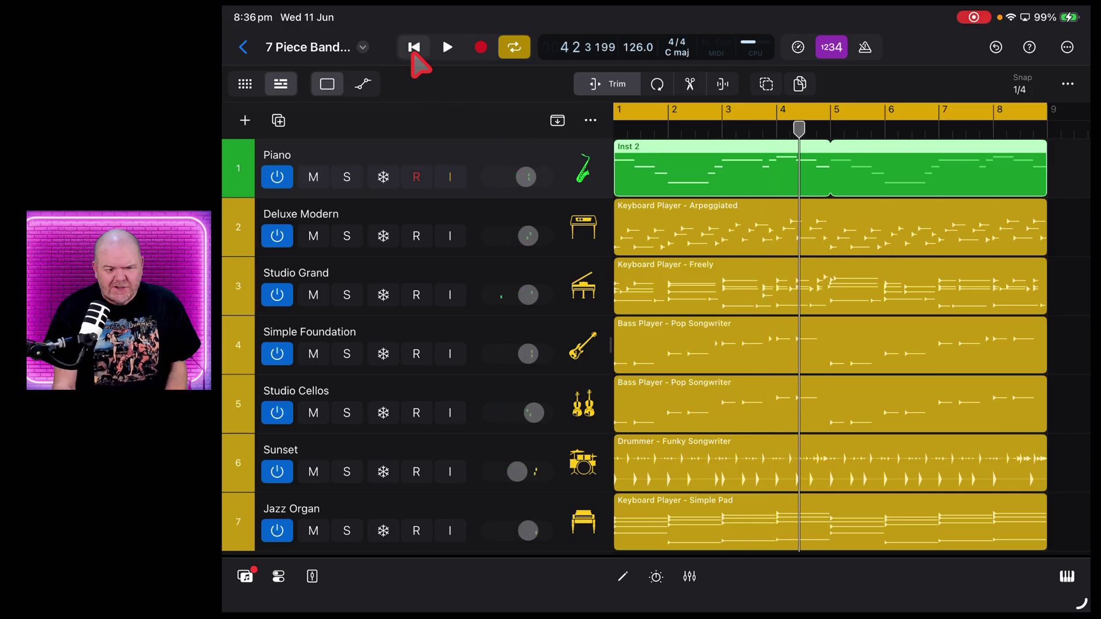
click(593, 235)
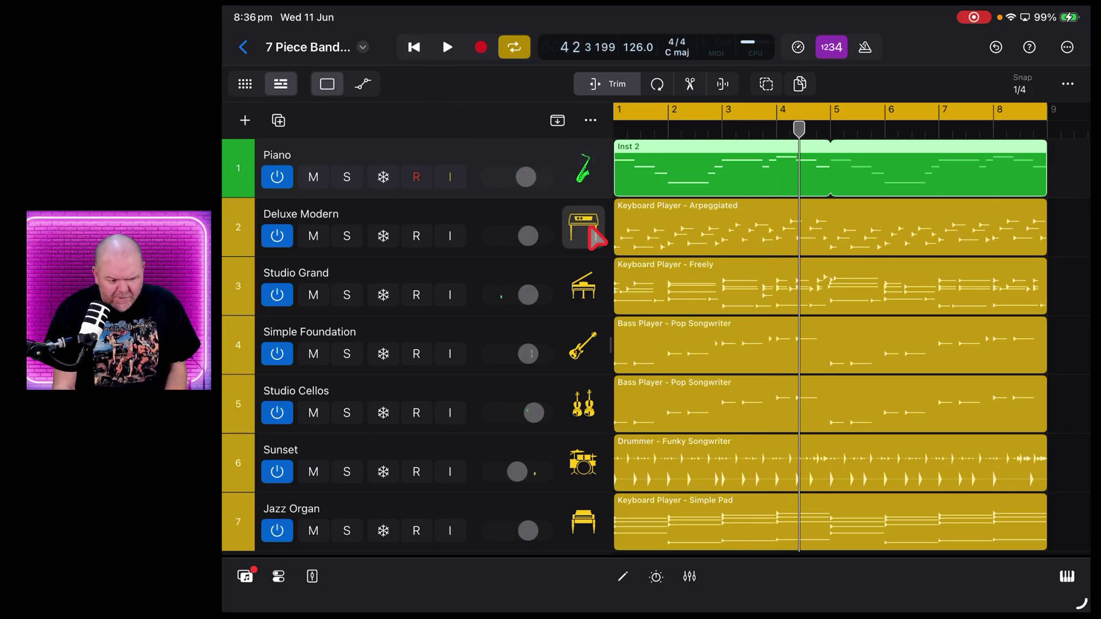
click(588, 292)
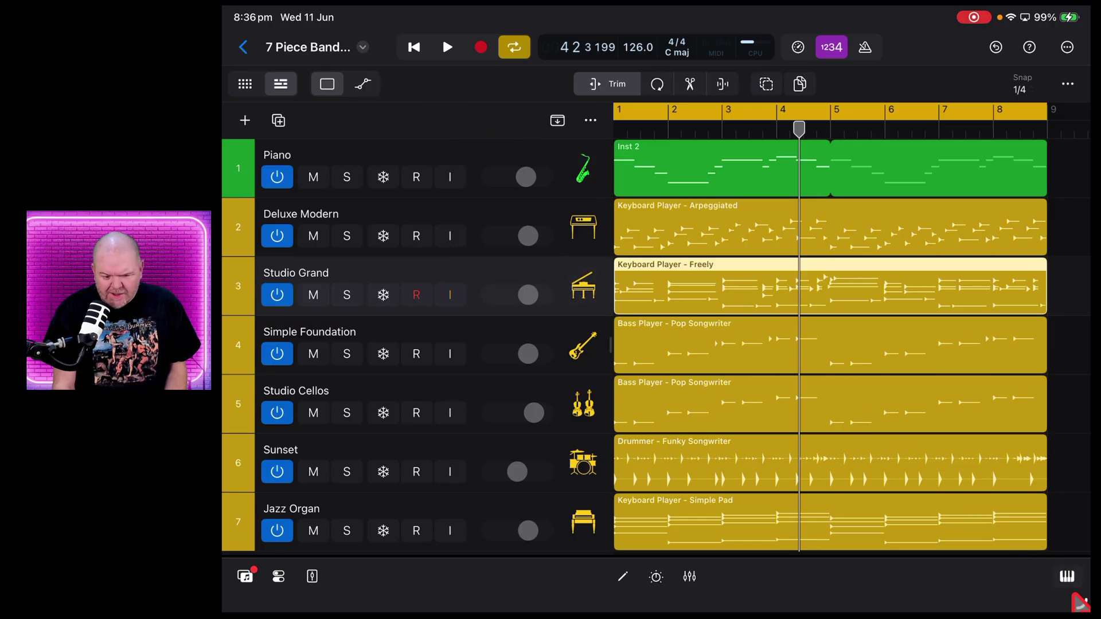
Step: Float the project window, move it up-left, minimize and restore it, then make it full screen
drag(1082, 605, 895, 501)
drag(787, 128, 622, 63)
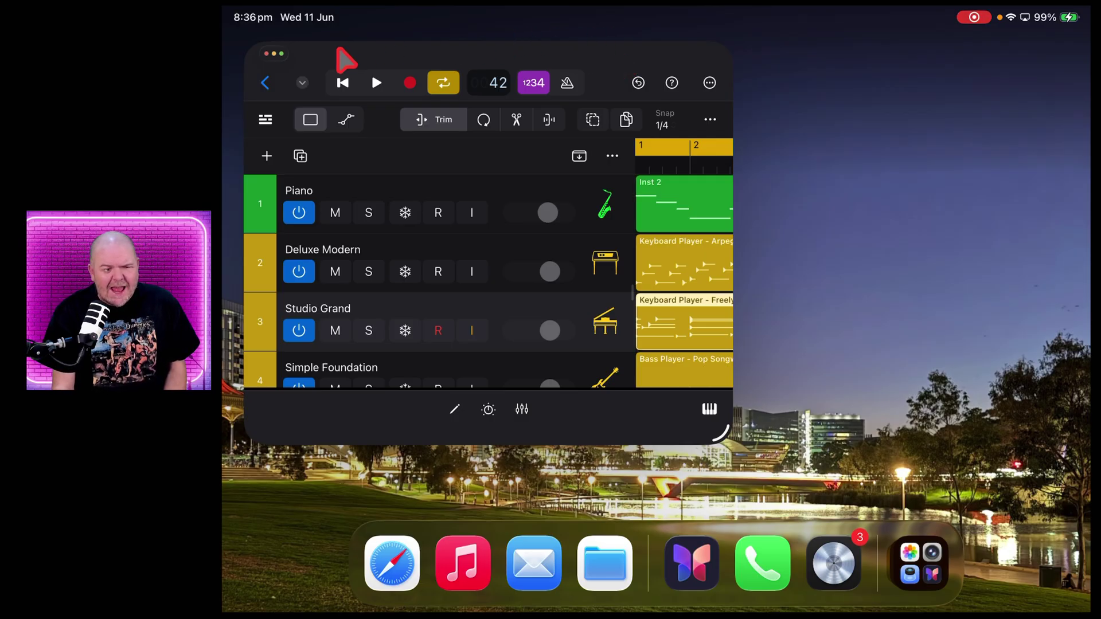
mouse_move(290, 69)
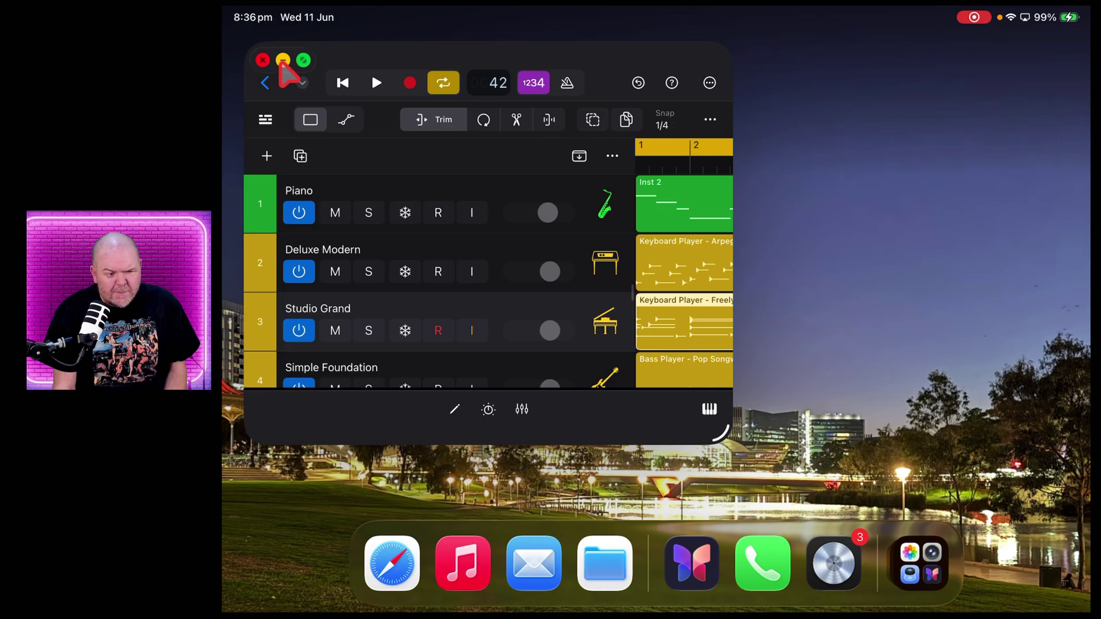
click(283, 60)
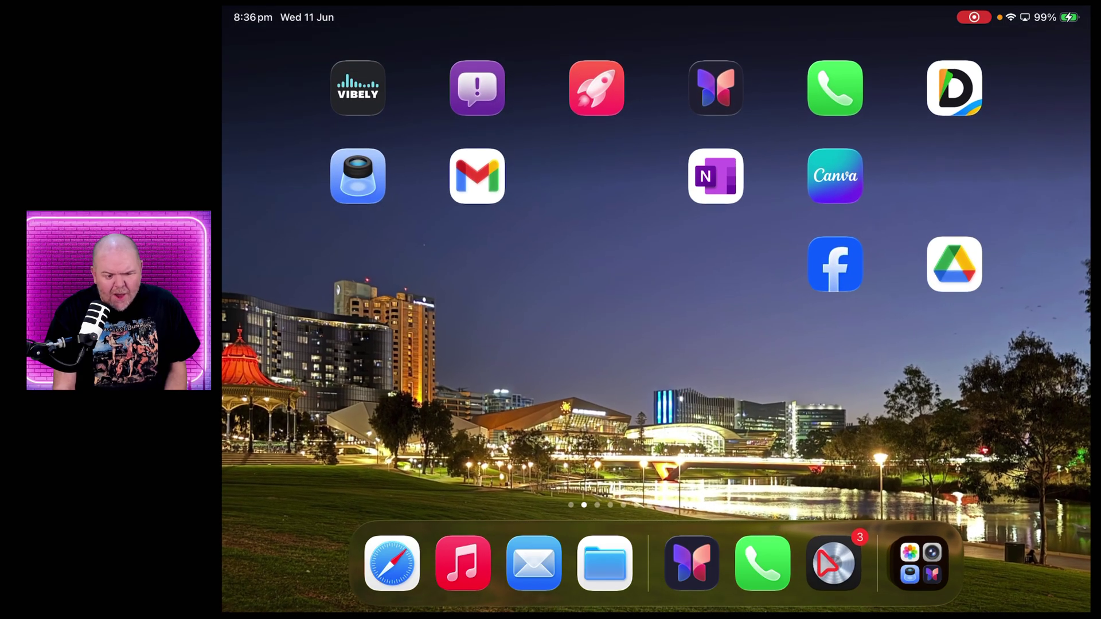
click(831, 563)
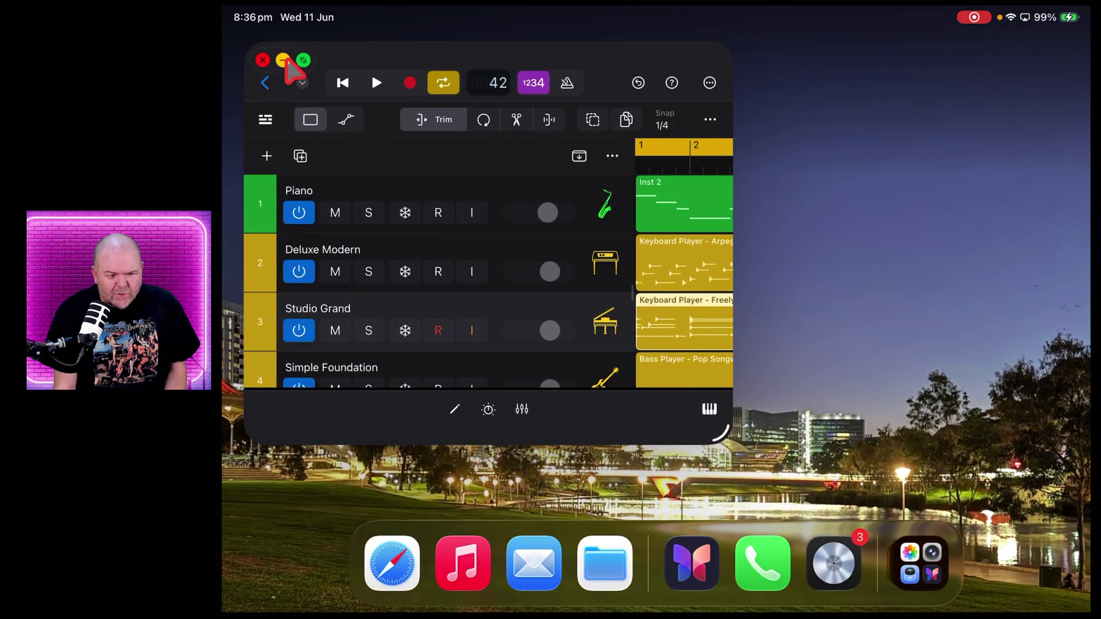
click(304, 60)
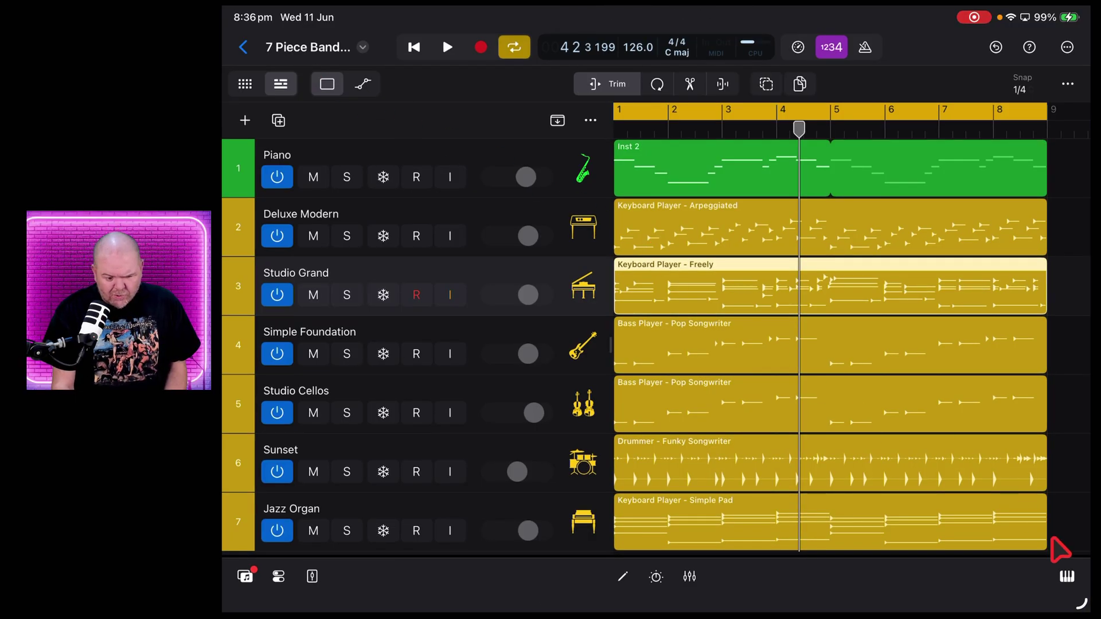
Step: Float the project window in the upper left and widen it to show bars 1–5
drag(1082, 605, 892, 504)
drag(760, 133, 583, 75)
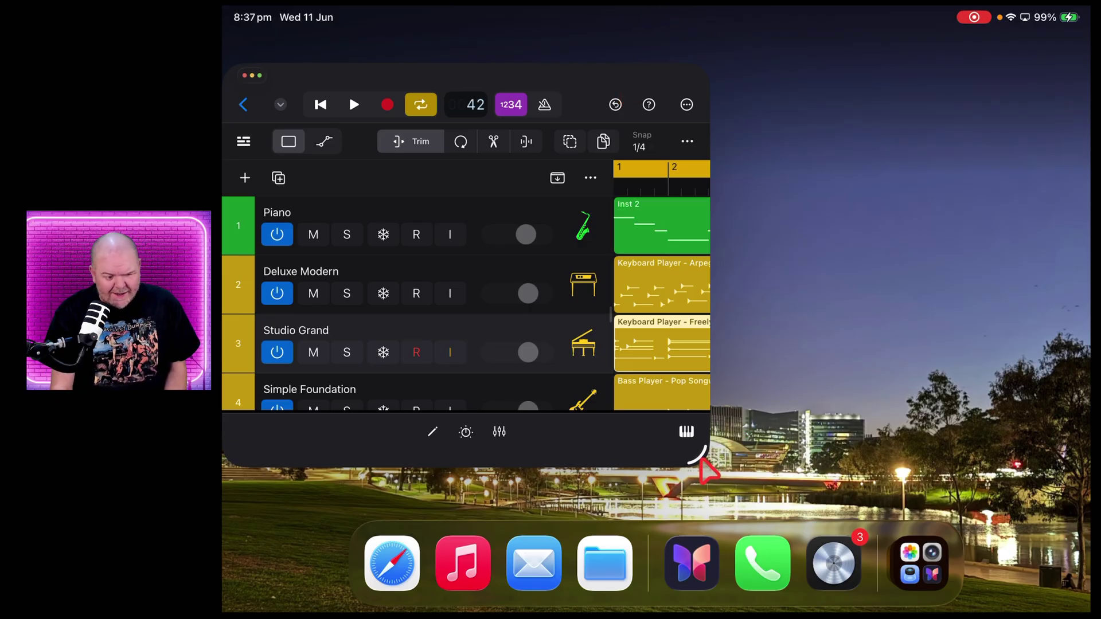
drag(703, 466, 835, 472)
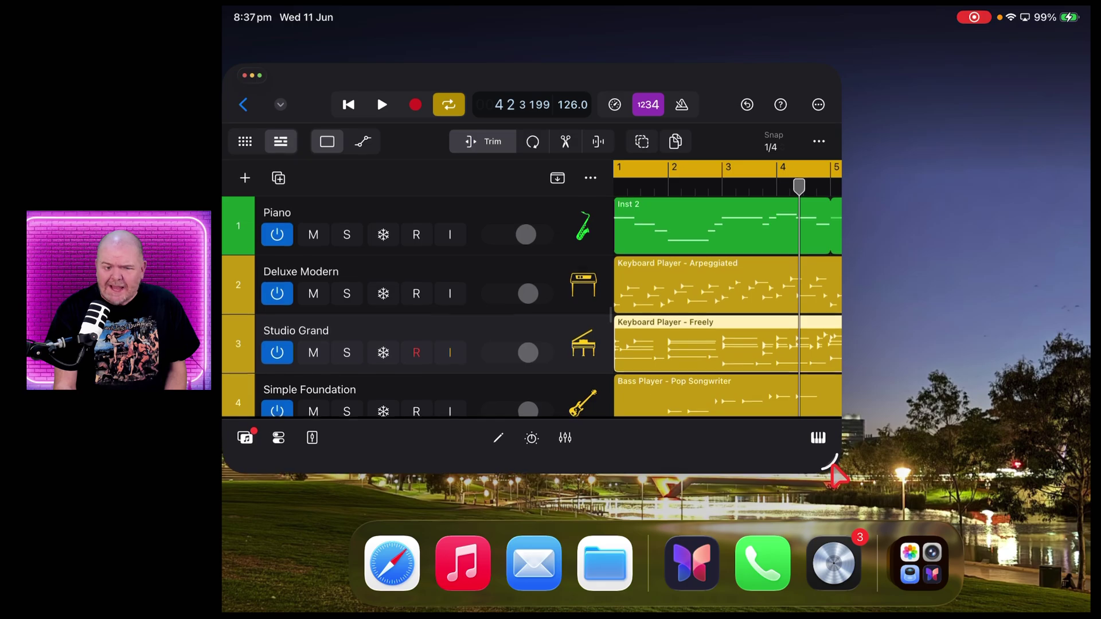
drag(742, 86, 768, 74)
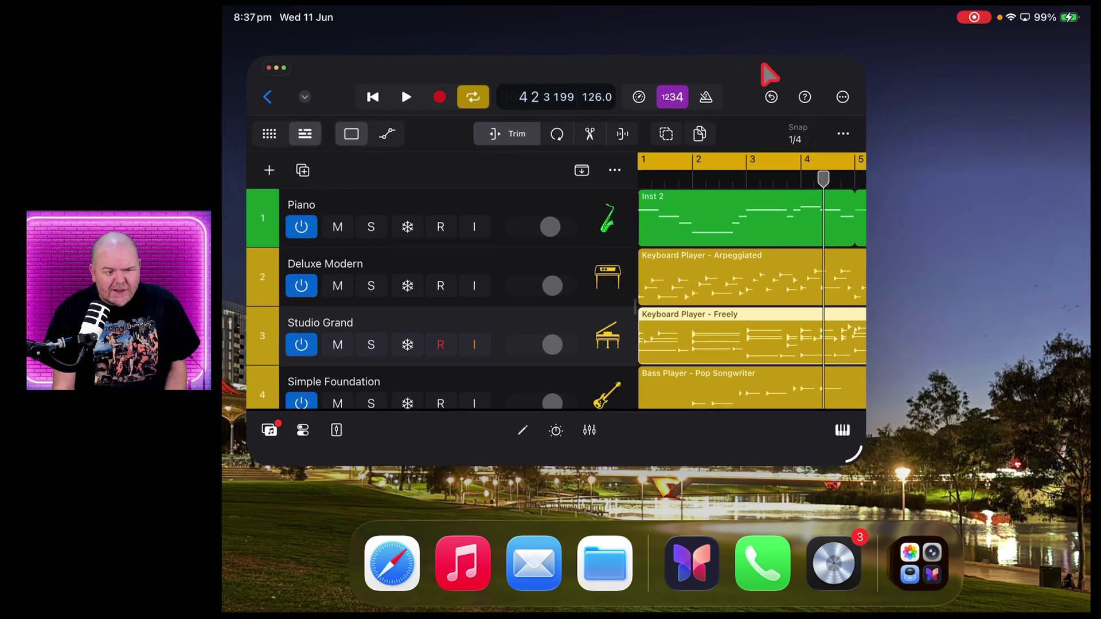
mouse_move(268, 75)
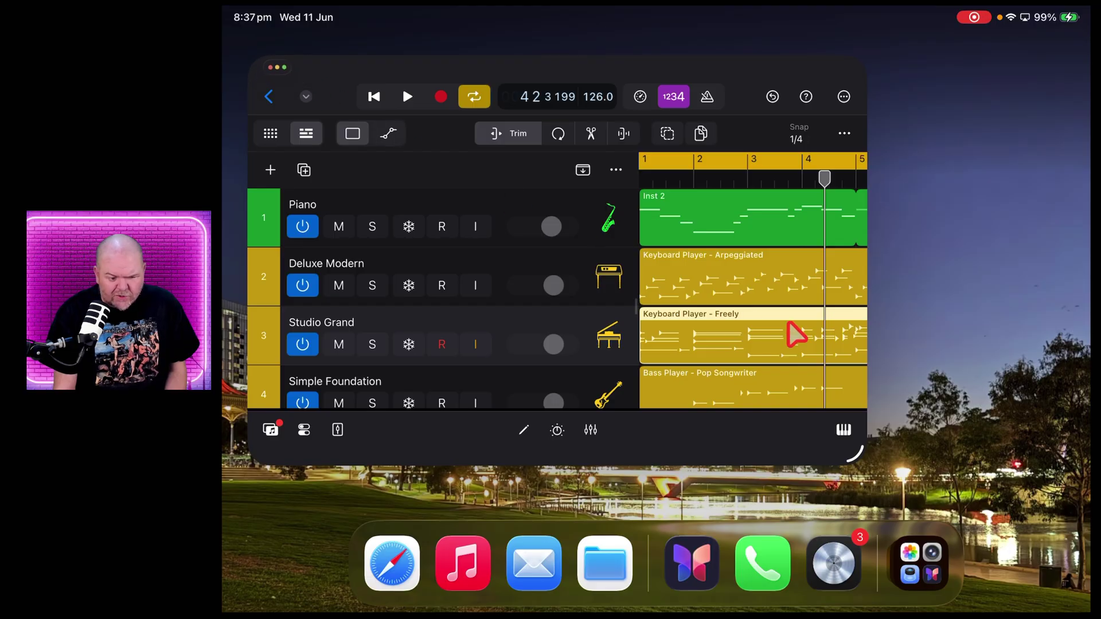
Step: Open a Files window, move it down-right, and bring Logic back to the front
click(607, 561)
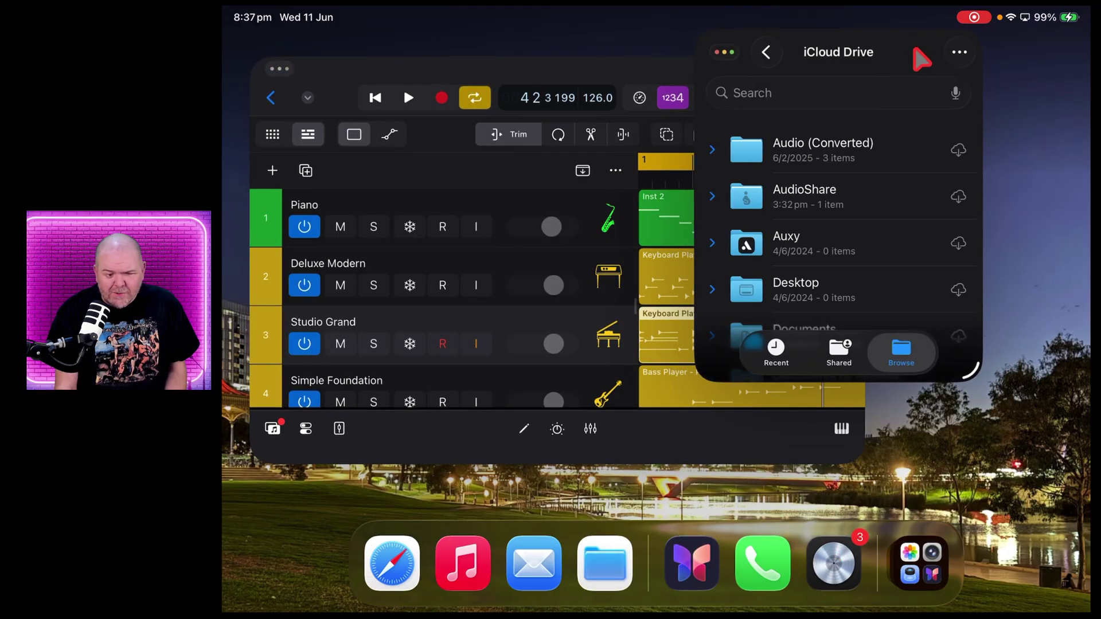
drag(923, 60, 954, 94)
click(671, 77)
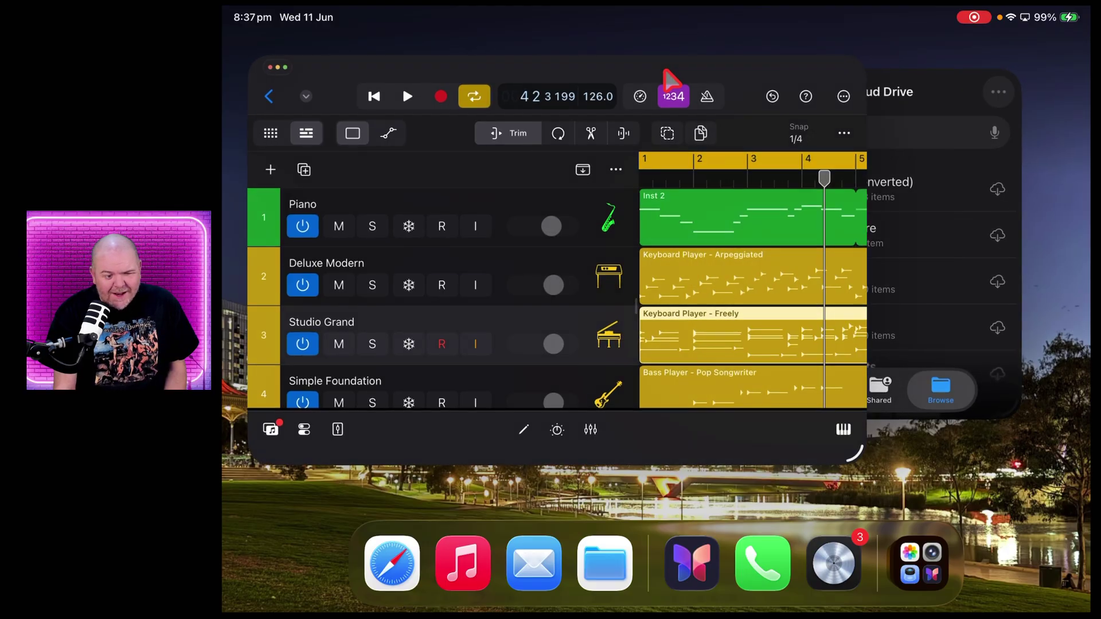
drag(668, 74, 642, 75)
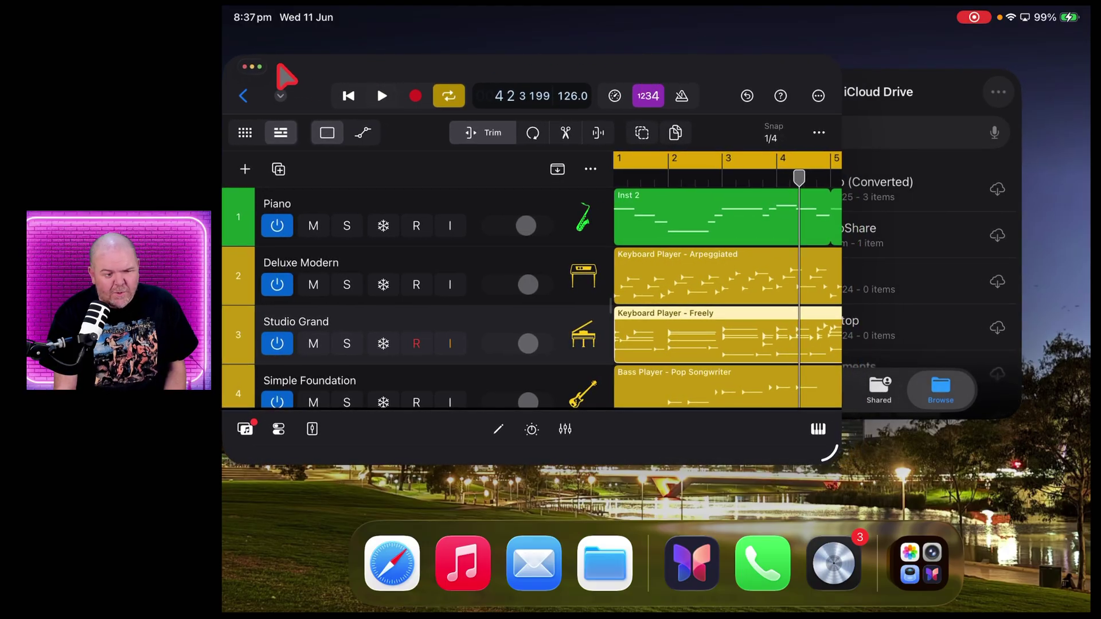
Step: Tile Logic to the left half and Files to the right, then make Logic full screen
mouse_move(267, 78)
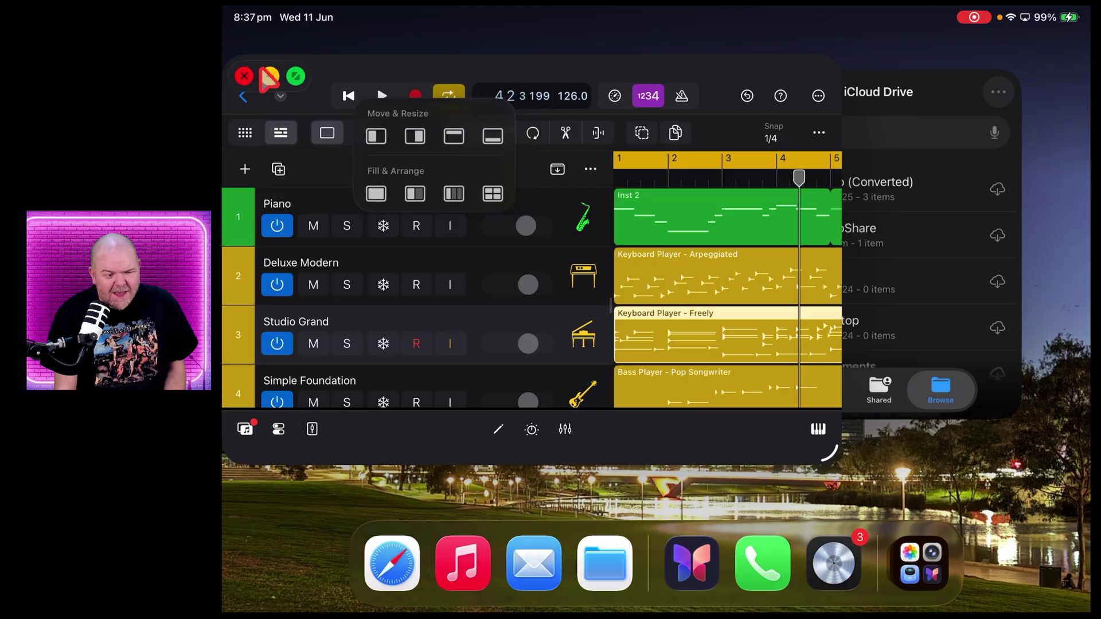
click(377, 136)
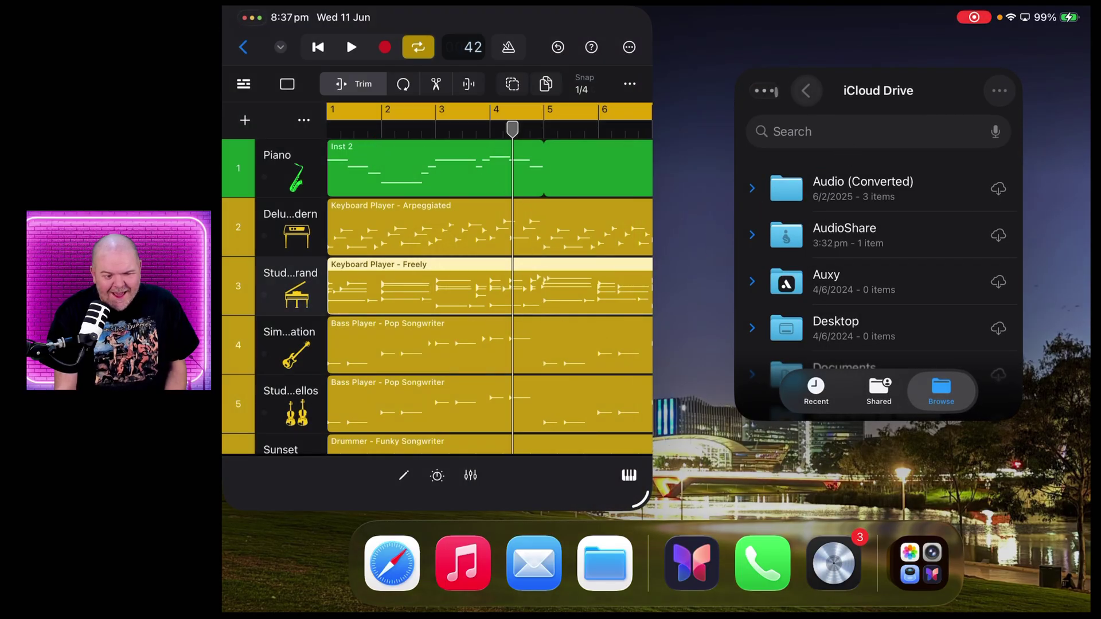
mouse_move(771, 99)
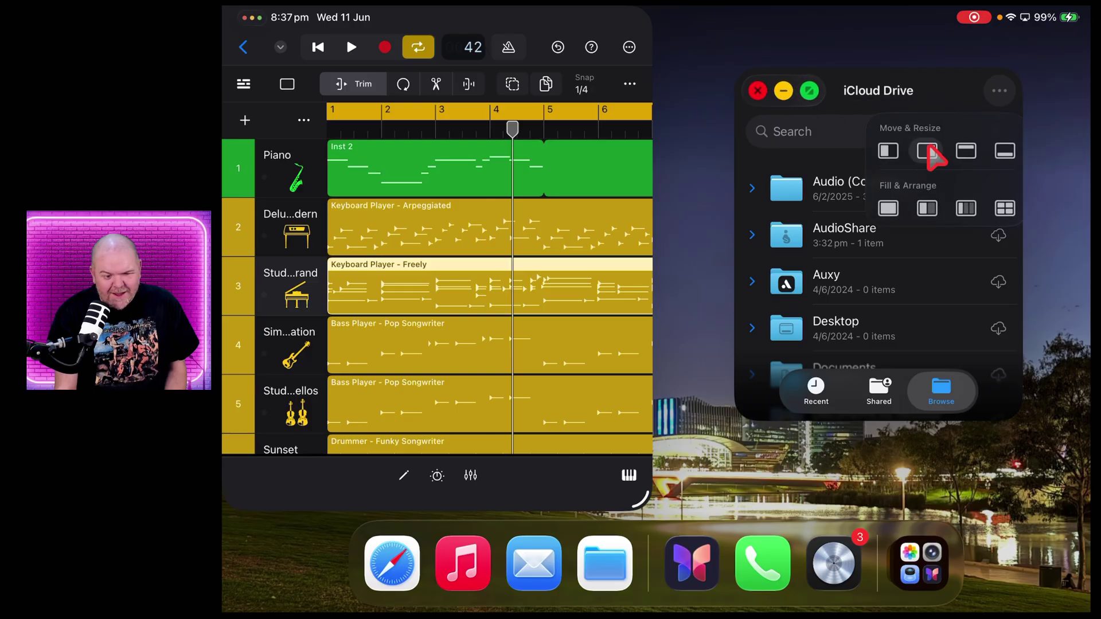
click(935, 153)
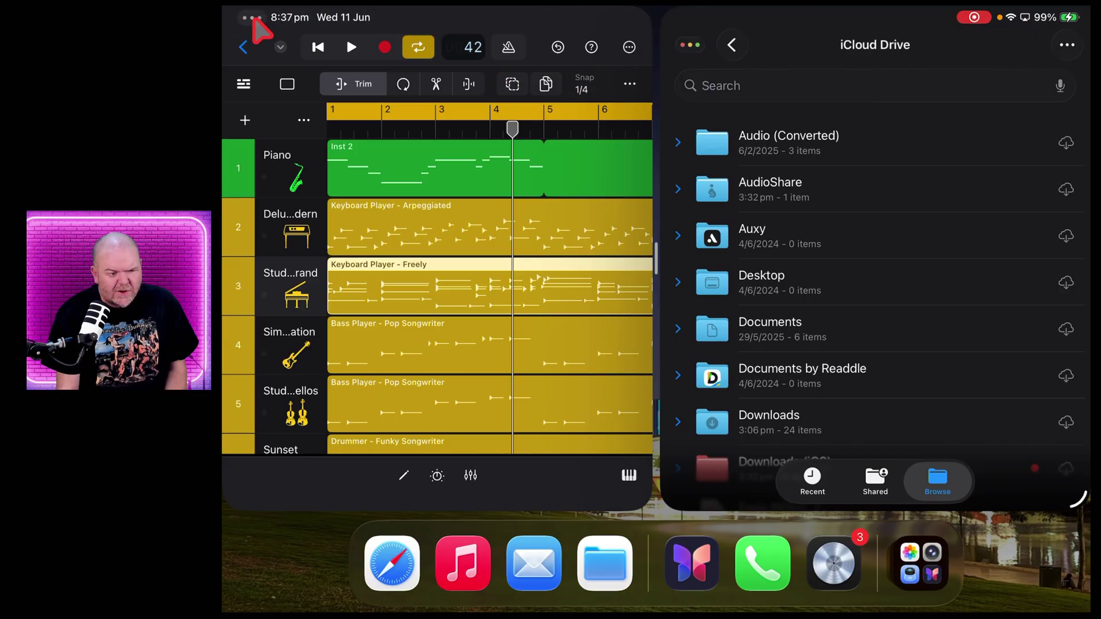
mouse_move(255, 26)
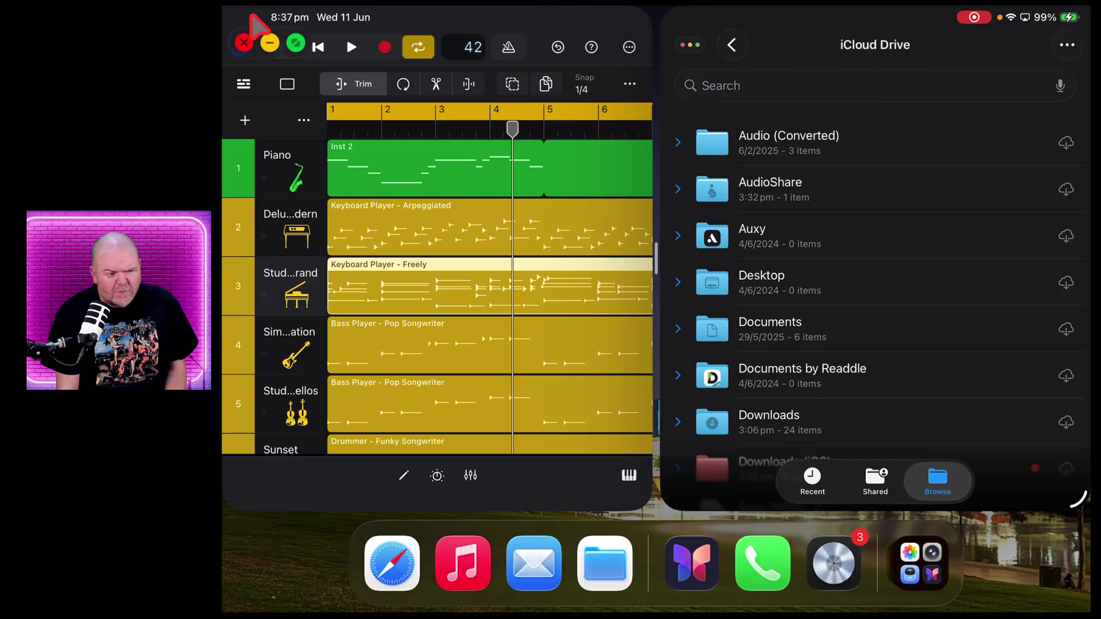
click(296, 43)
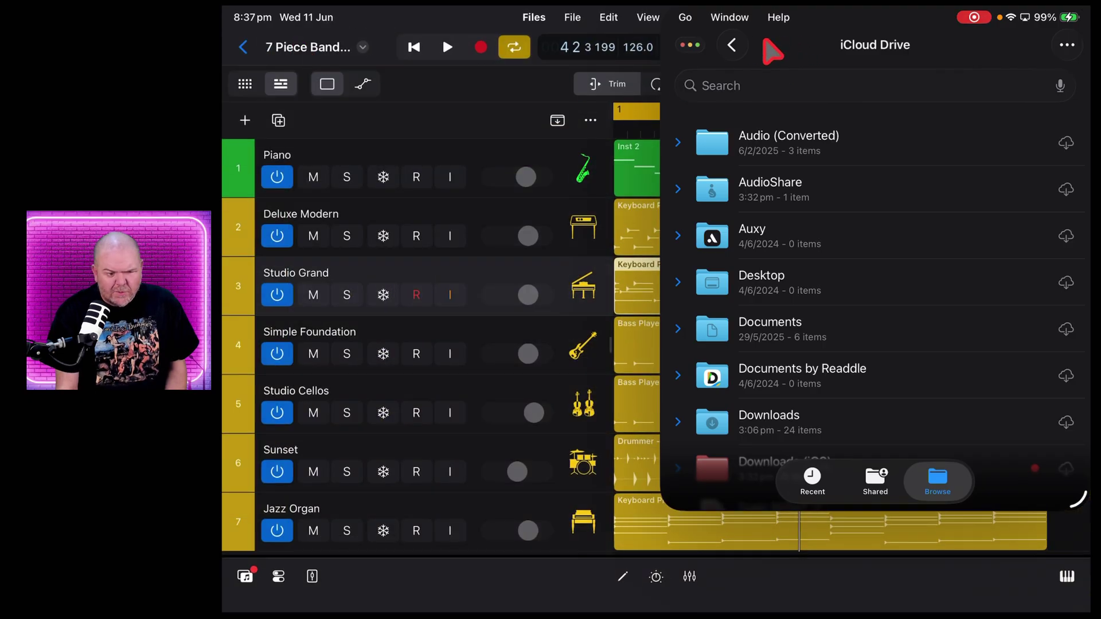
Step: Minimize the Files window and browse through the Logic Pro app menu
mouse_move(692, 51)
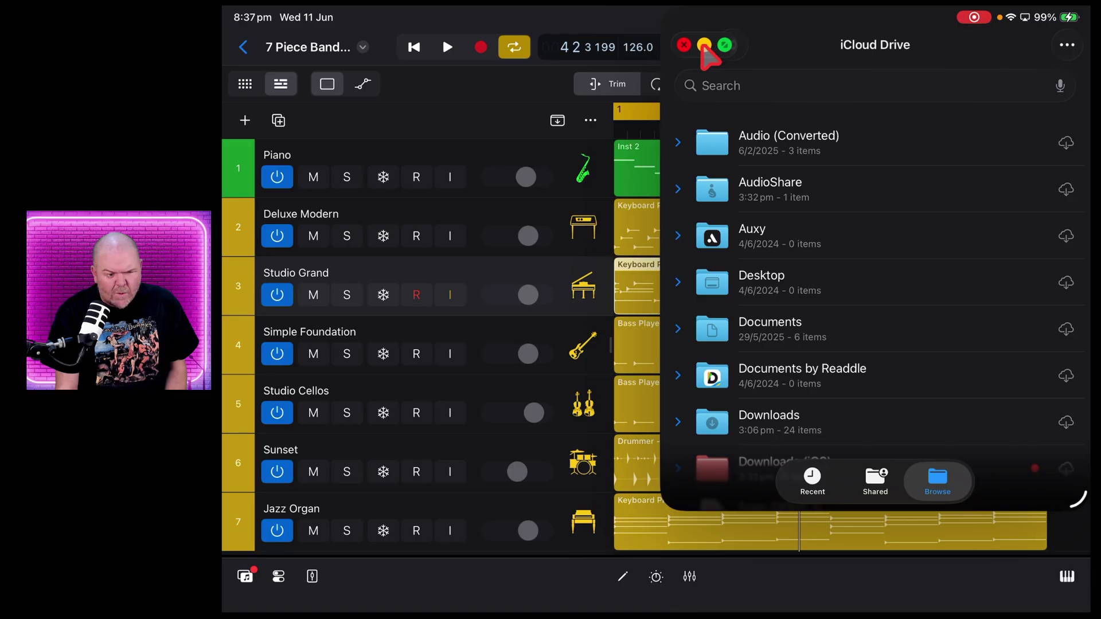
click(704, 46)
mouse_move(629, 26)
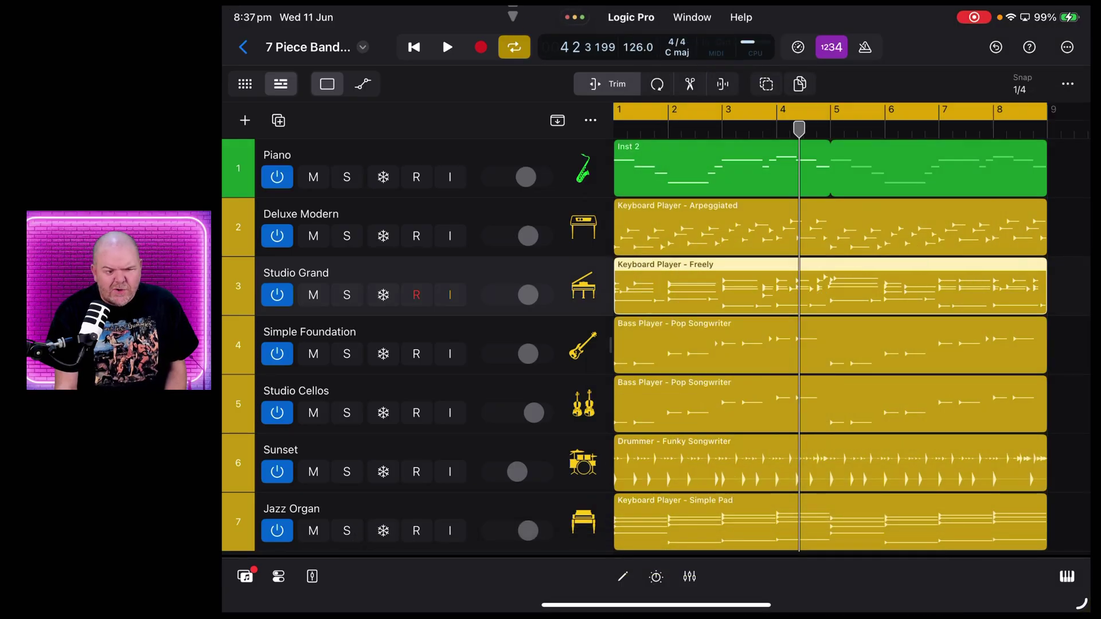
click(647, 18)
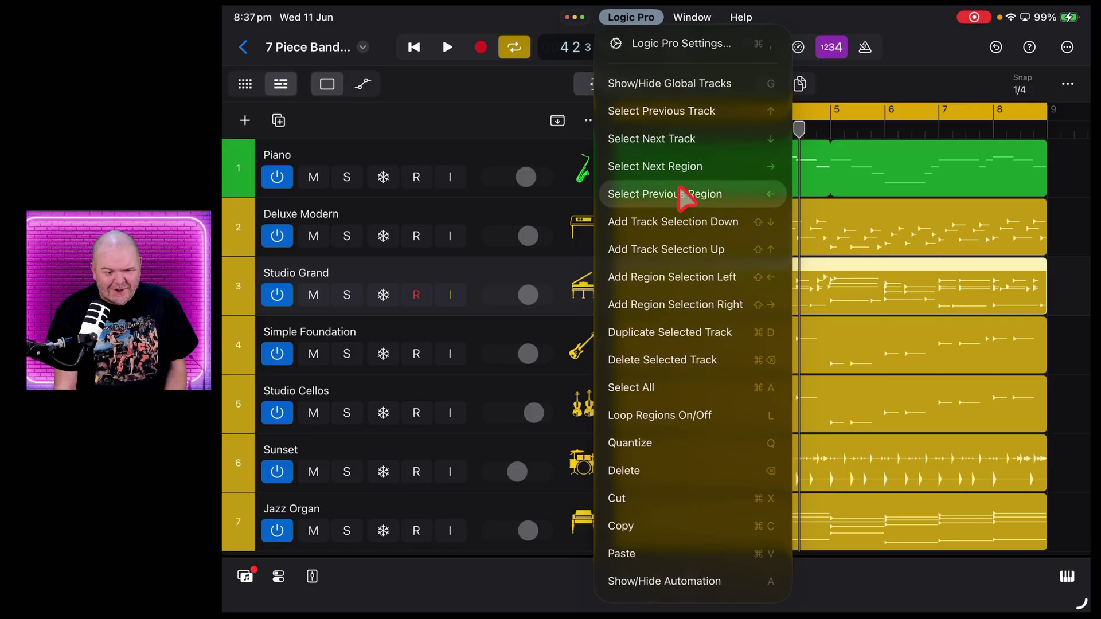
scroll(681, 198, down, 5)
scroll(681, 198, down, 15)
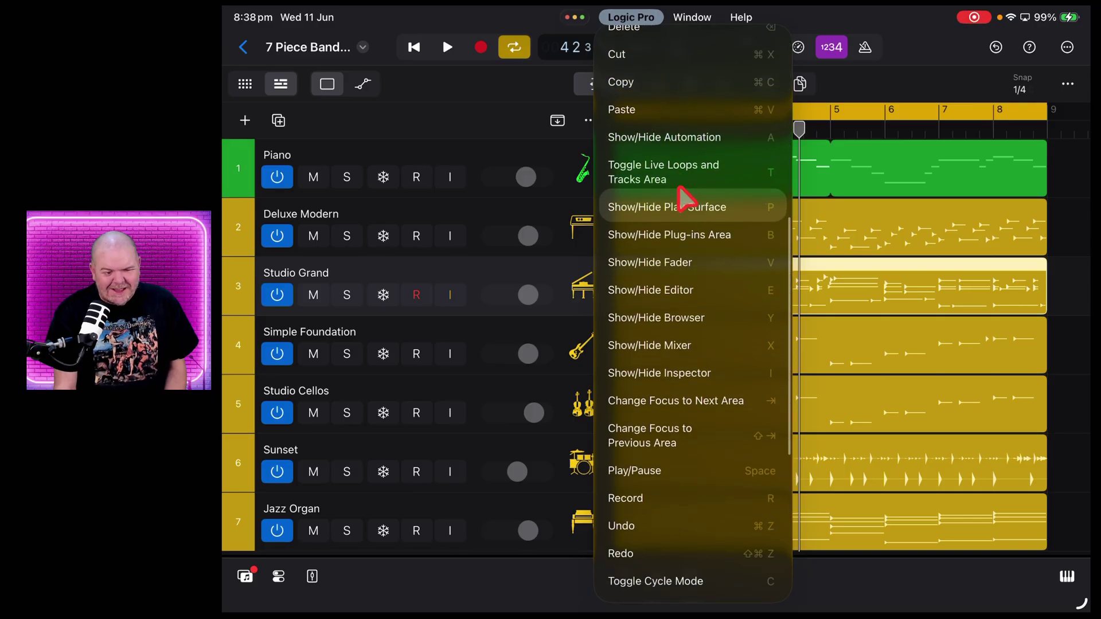
scroll(681, 197, down, 4)
scroll(681, 198, up, 11)
scroll(685, 197, up, 17)
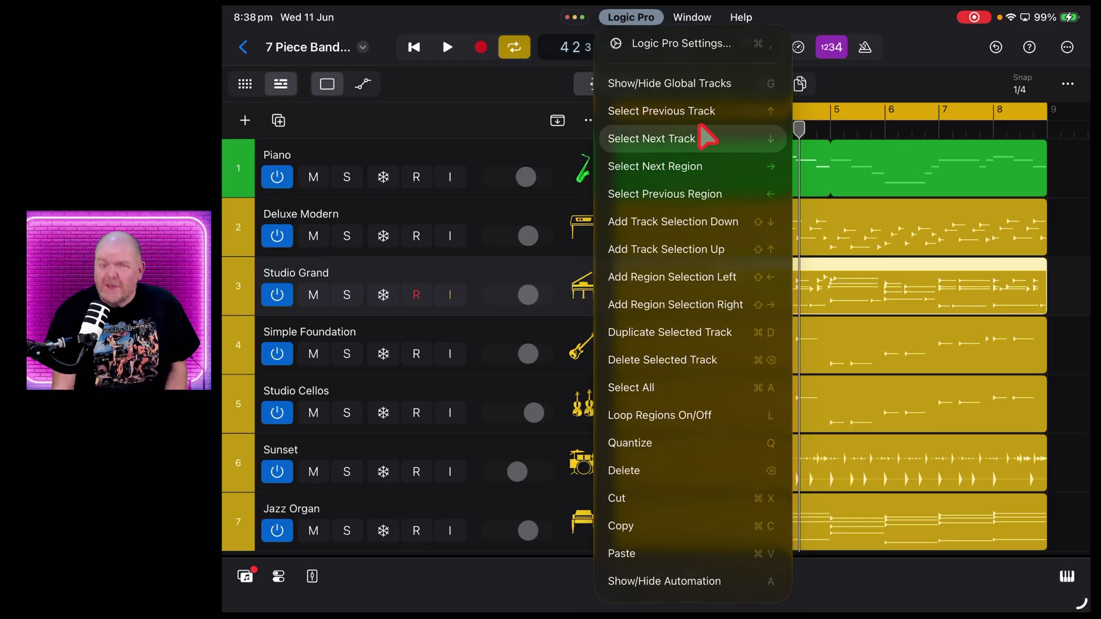
Step: Look over the Window and Help menus, then choose Logic Pro Settings…
mouse_move(708, 23)
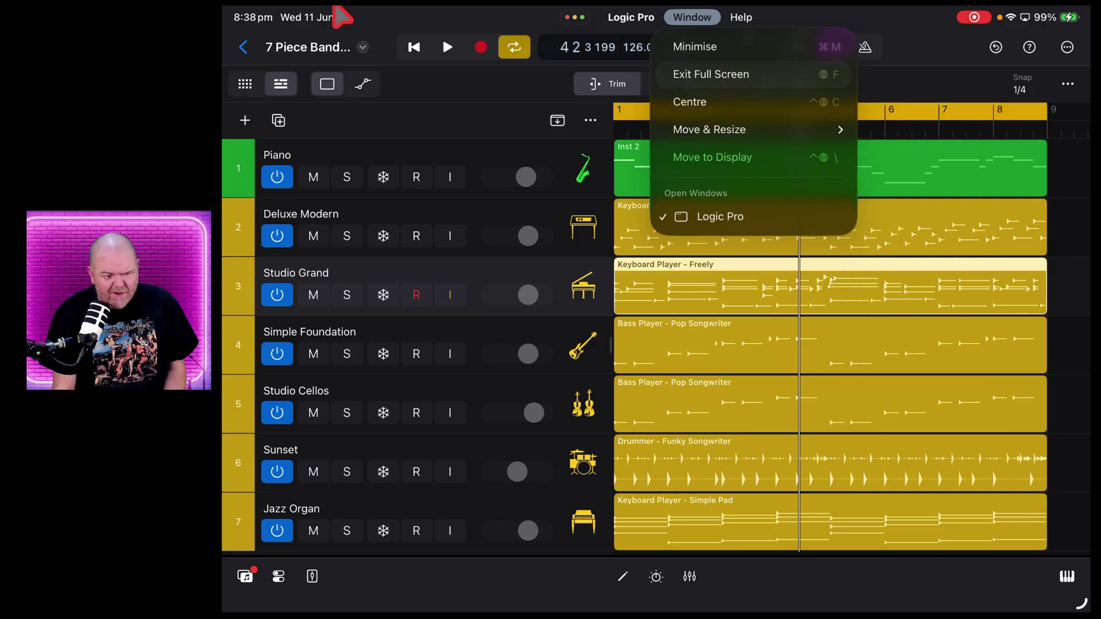
mouse_move(747, 21)
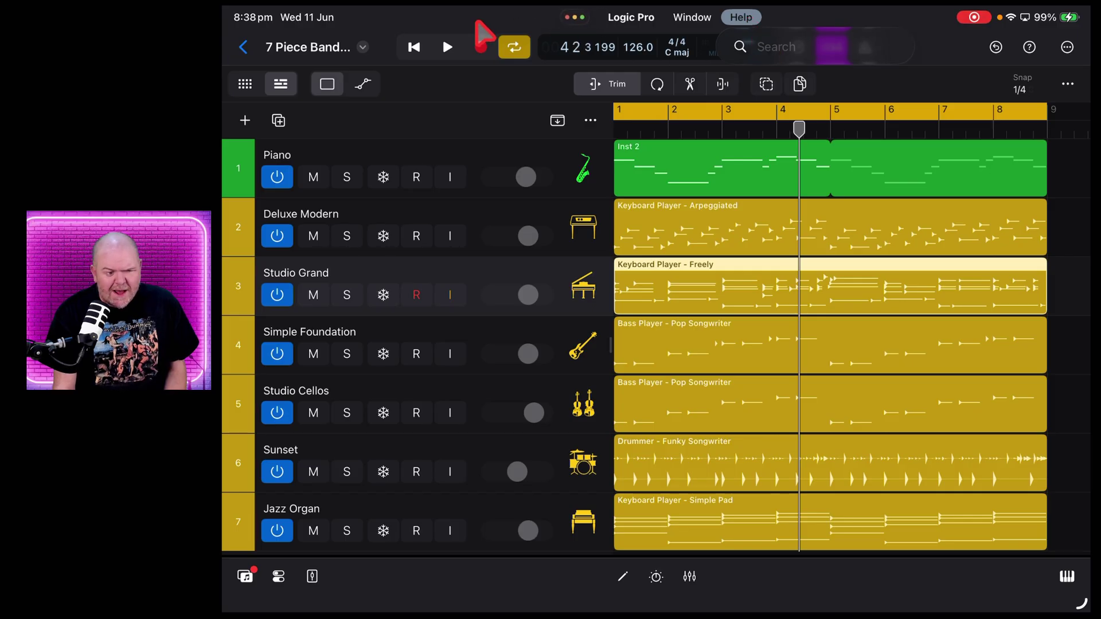
mouse_move(642, 20)
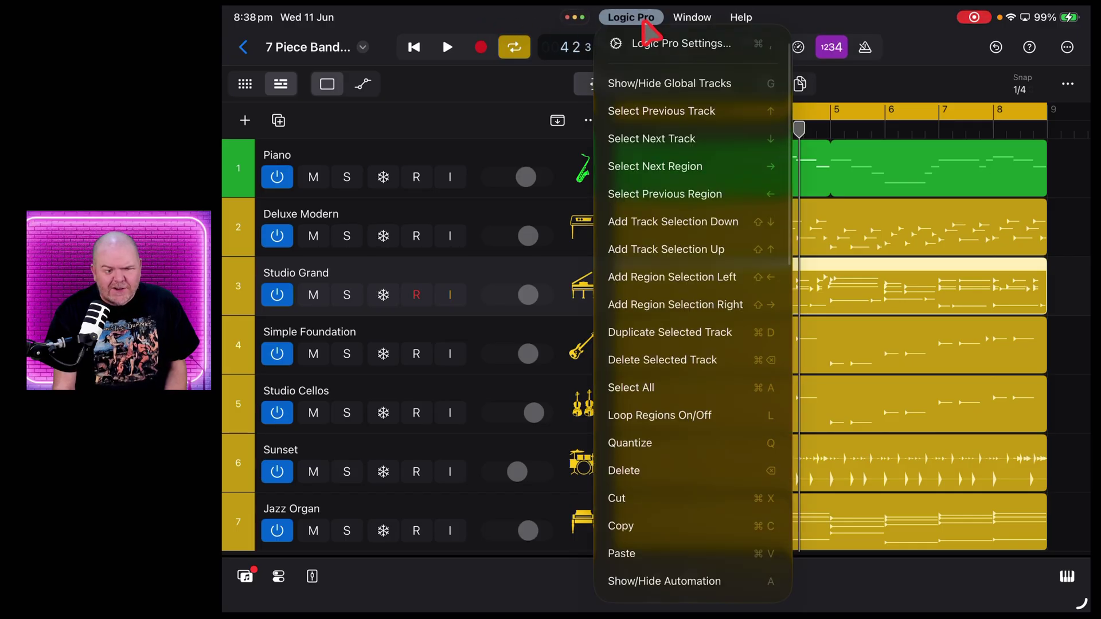
click(681, 45)
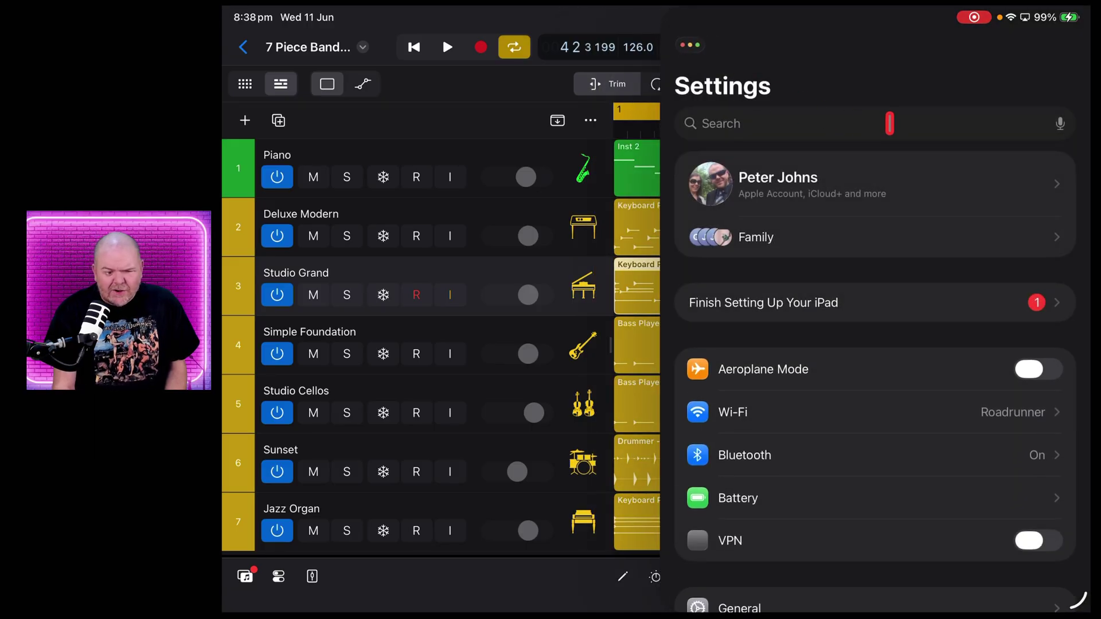
Step: Scroll through the Logic Pro settings page, then close the Settings window
scroll(889, 214, down, 5)
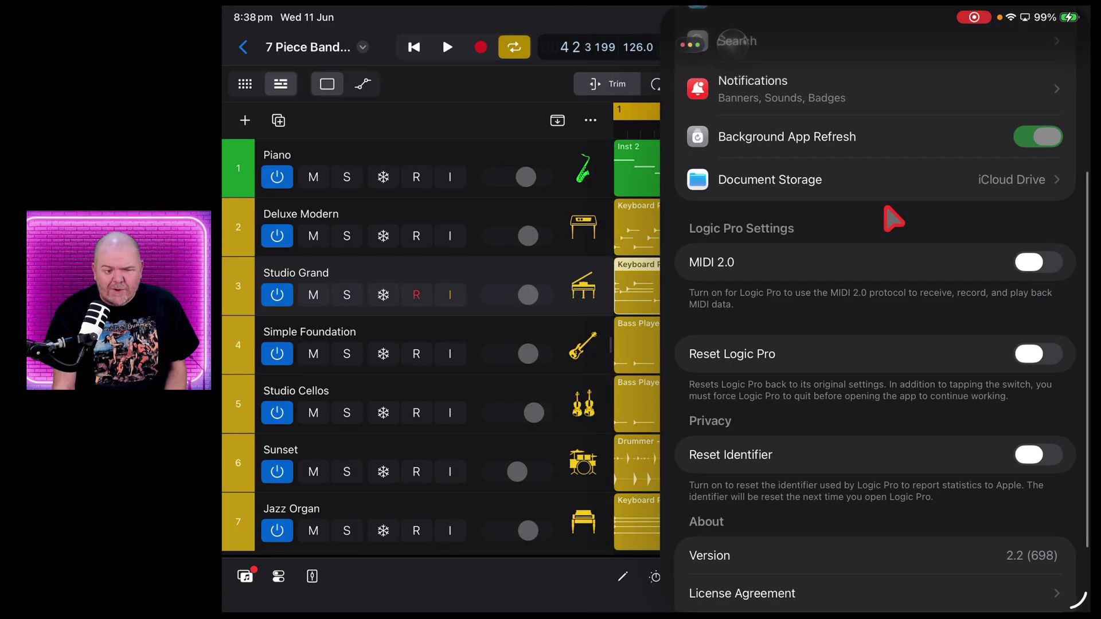
scroll(880, 229, up, 4)
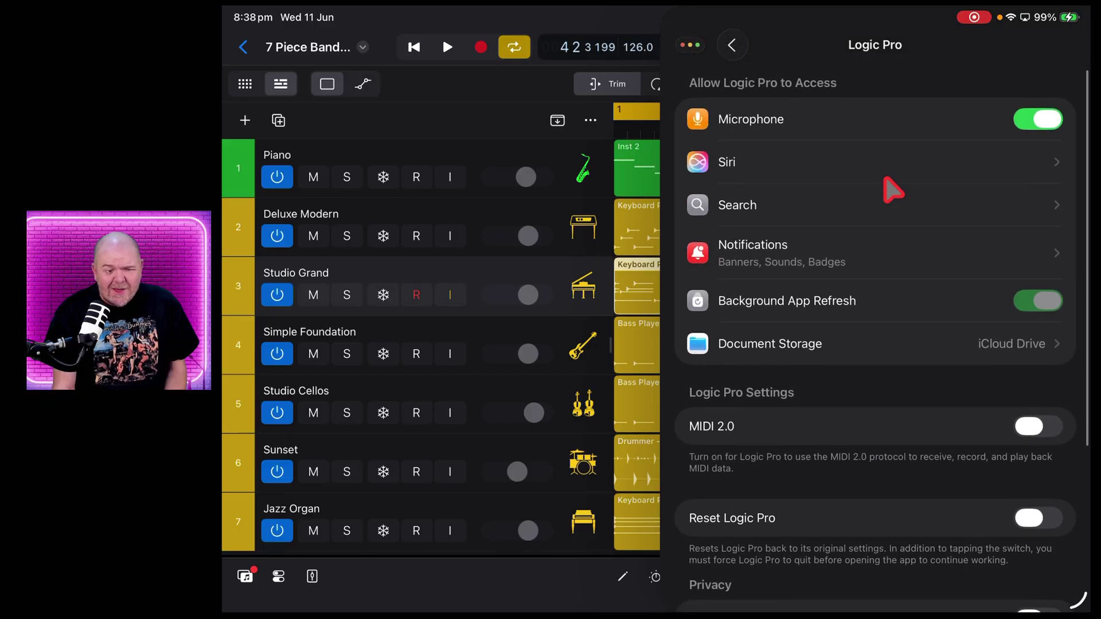
scroll(889, 190, down, 2)
scroll(892, 189, down, 3)
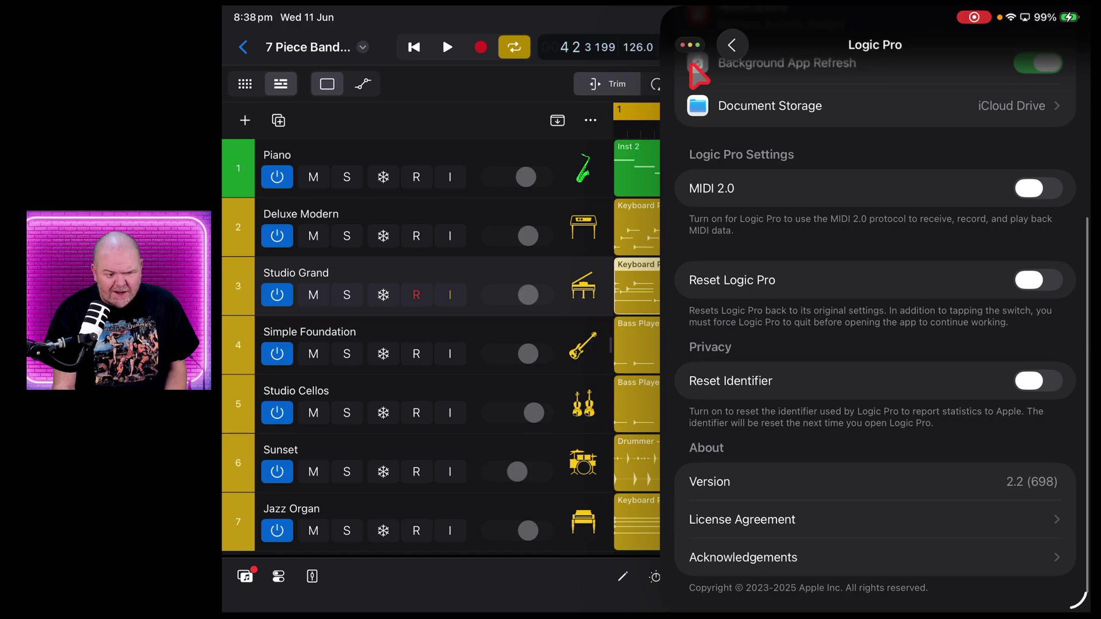
click(683, 45)
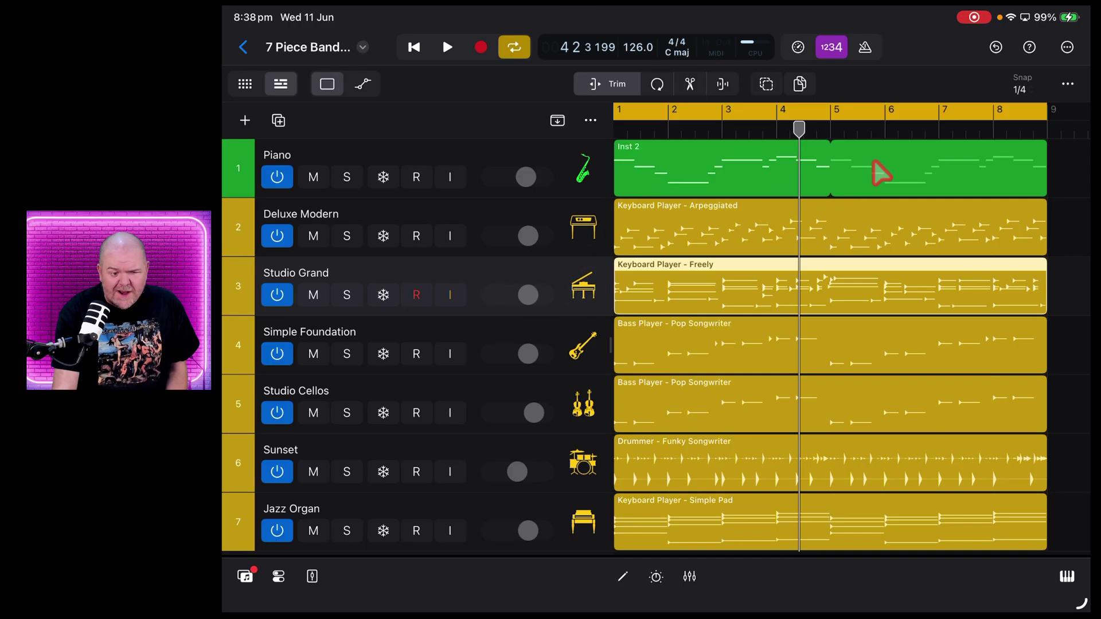
click(1035, 17)
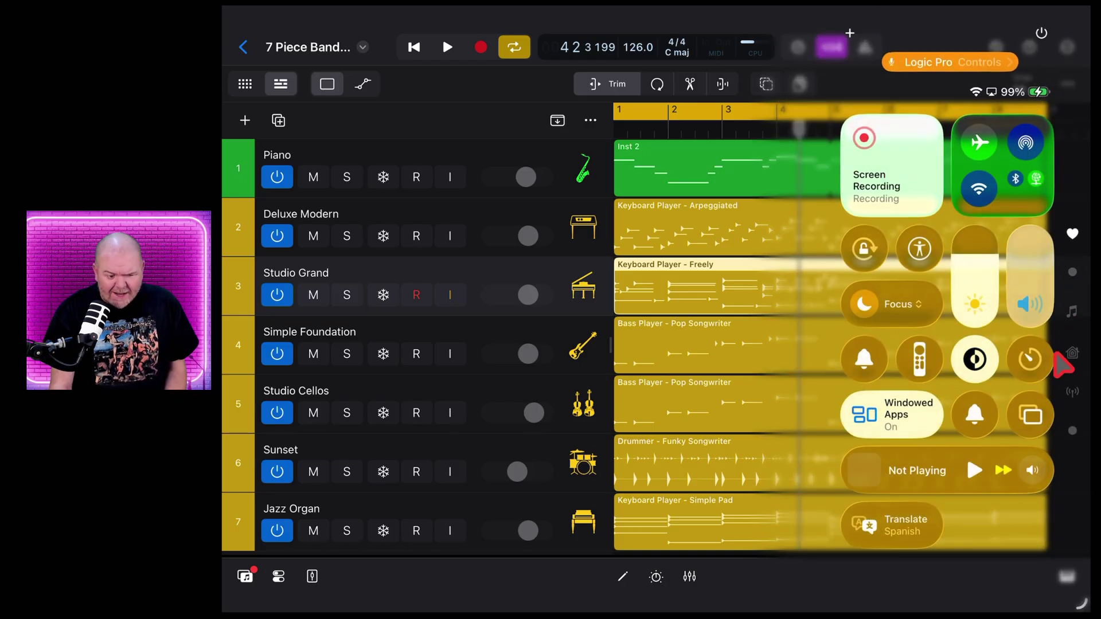
click(1032, 470)
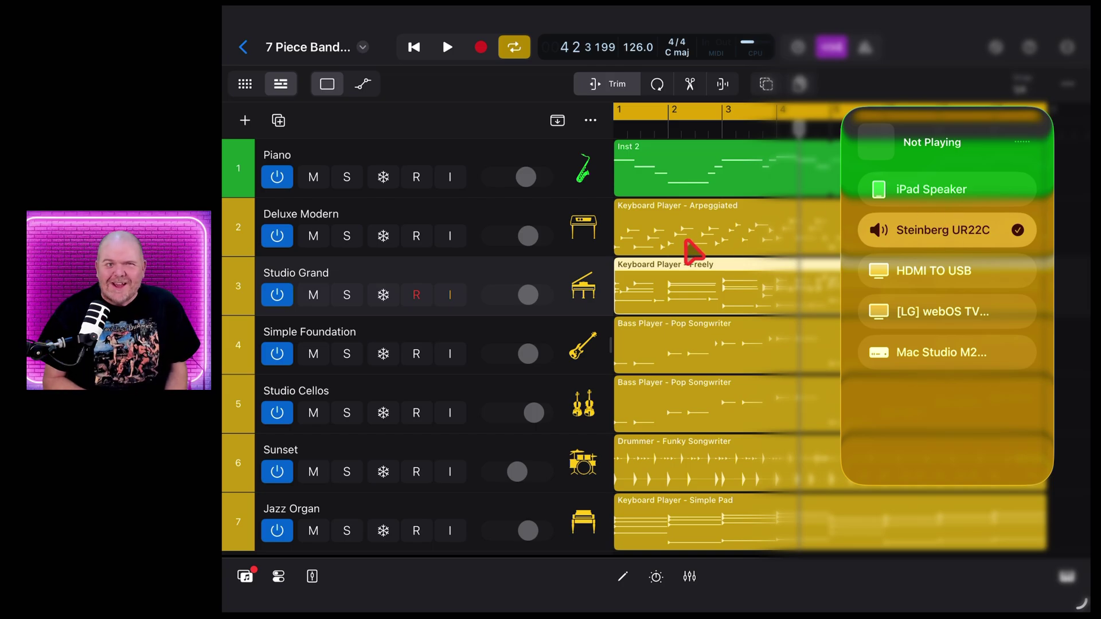
click(636, 221)
click(592, 174)
Step: Select the Piano track and return the playhead to 1 1 1 001
click(595, 242)
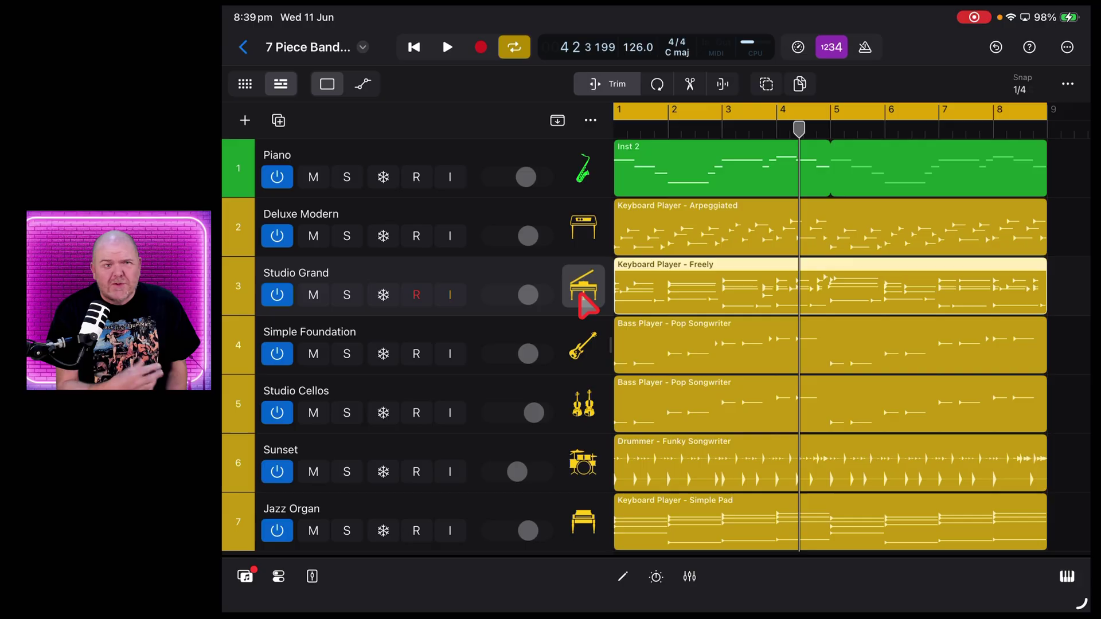
click(586, 181)
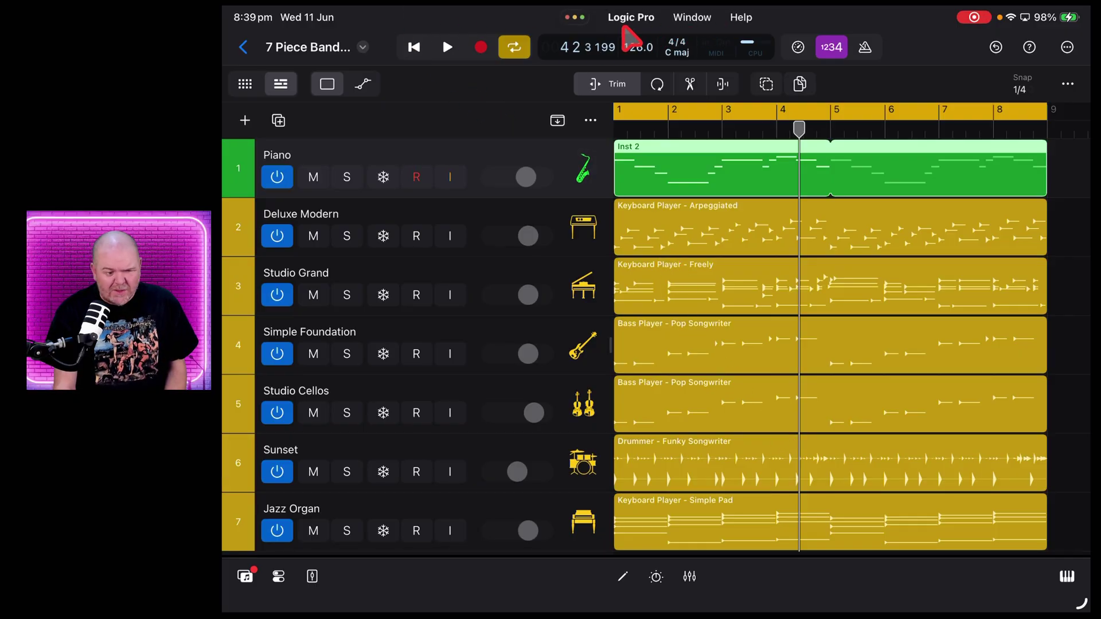
mouse_move(579, 19)
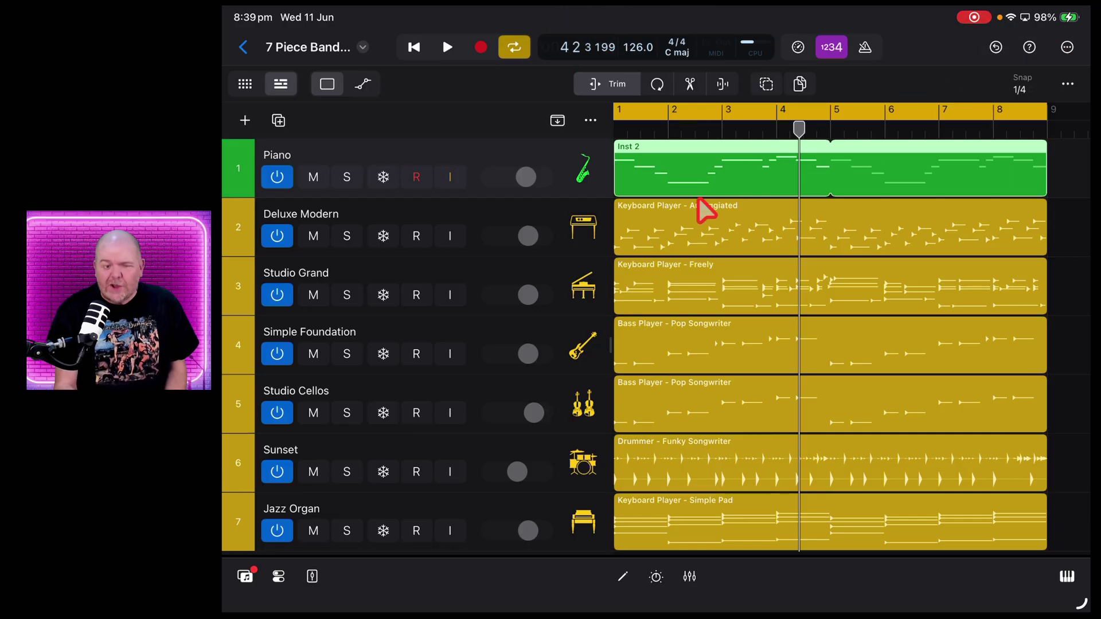
click(414, 47)
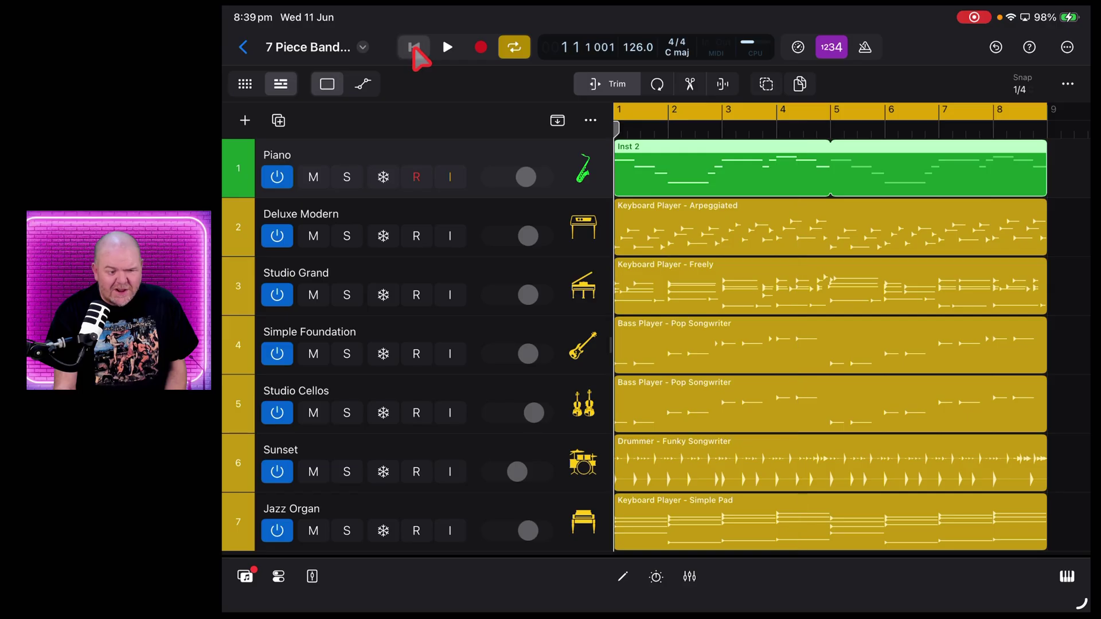